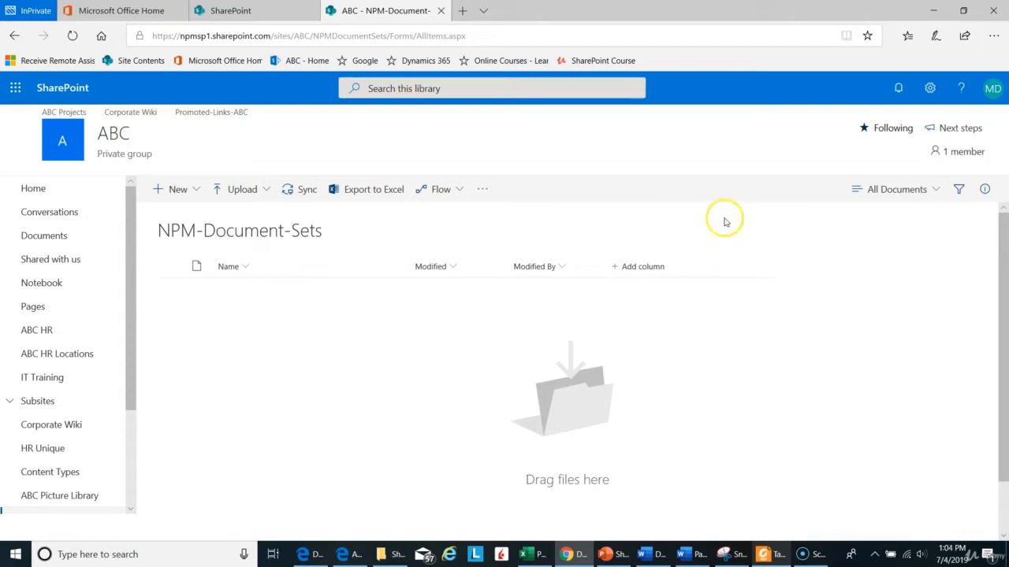
Step: Open the NPM-Document-Set-Project content type from the NPM-Document-Sets library's settings
left_click(930, 90)
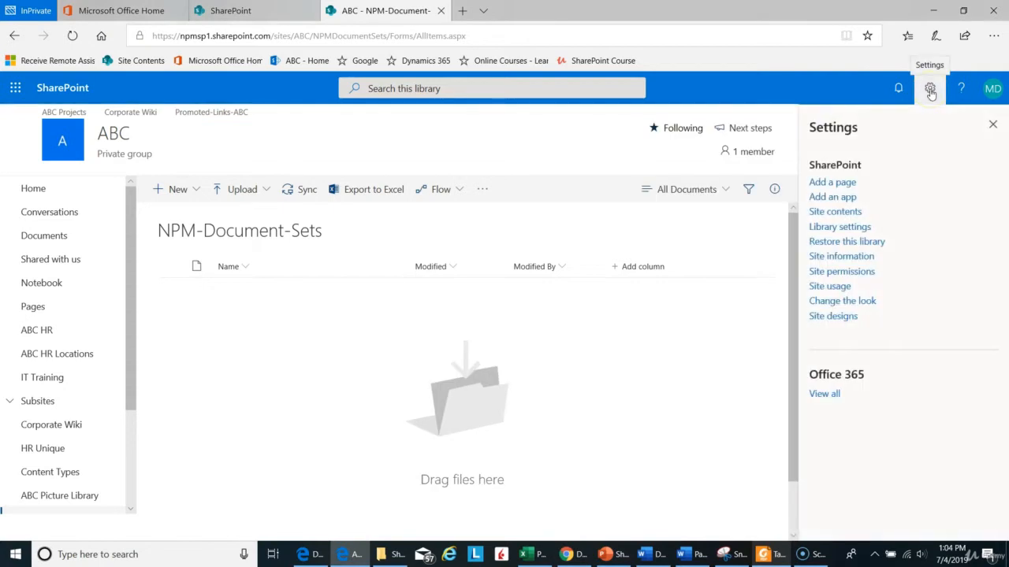
left_click(840, 227)
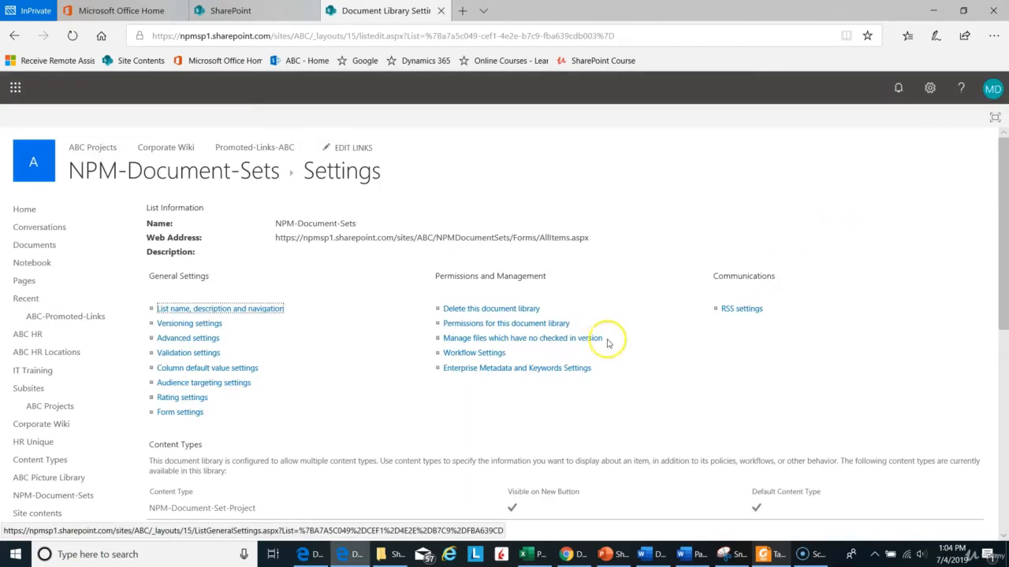
scroll(690, 363, "down", 3)
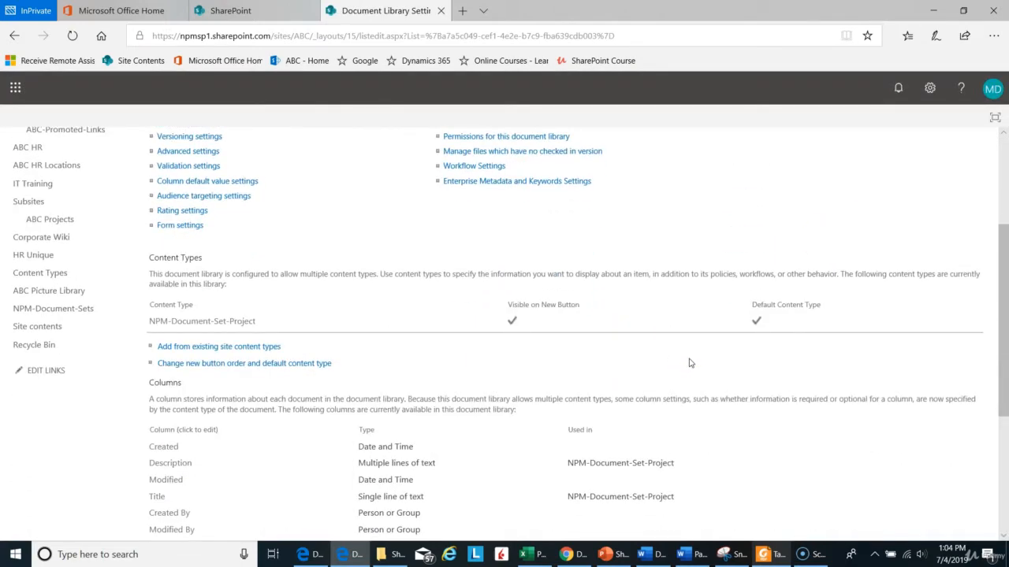
left_click(245, 326)
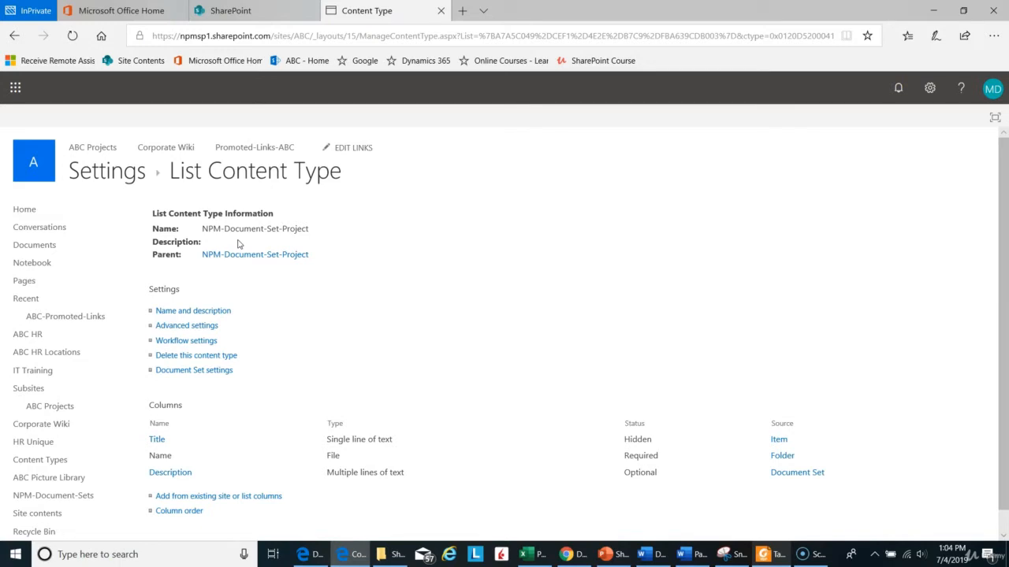
Step: Start adding existing columns to the content type and include Categories from the Base Columns group
scroll(238, 245, "down", 1)
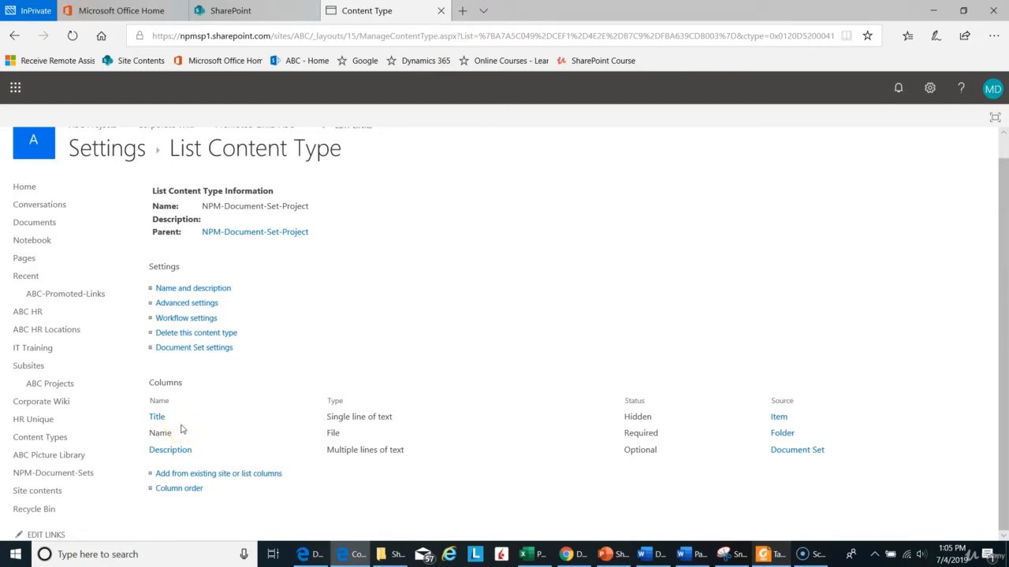
left_click(227, 475)
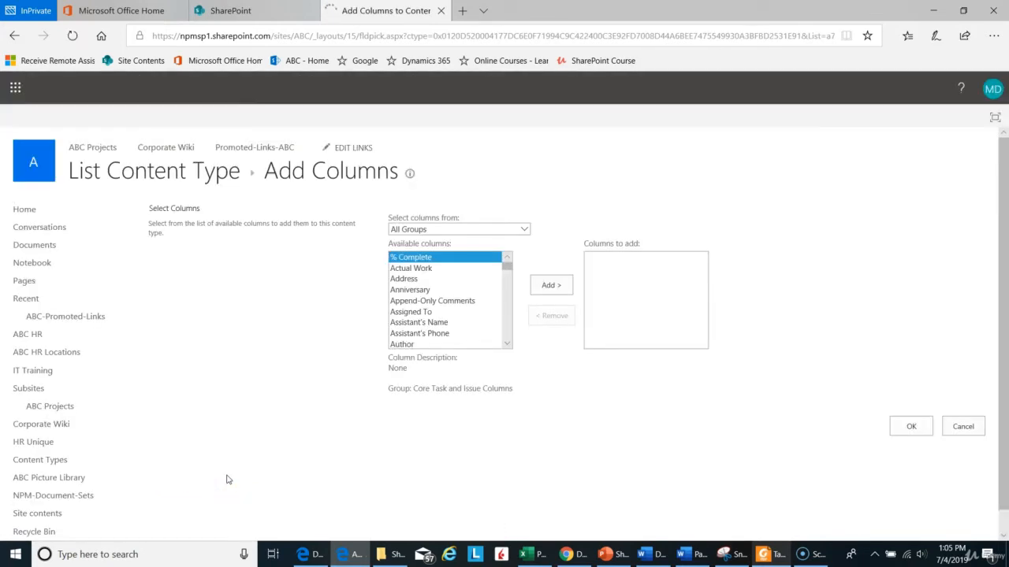
left_click(227, 473)
left_click(524, 230)
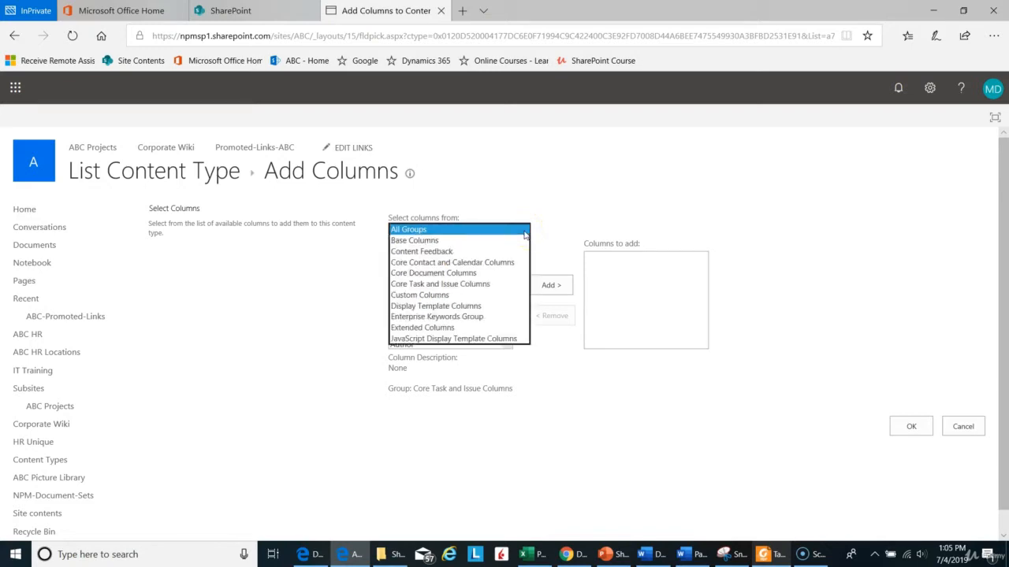
left_click(334, 311)
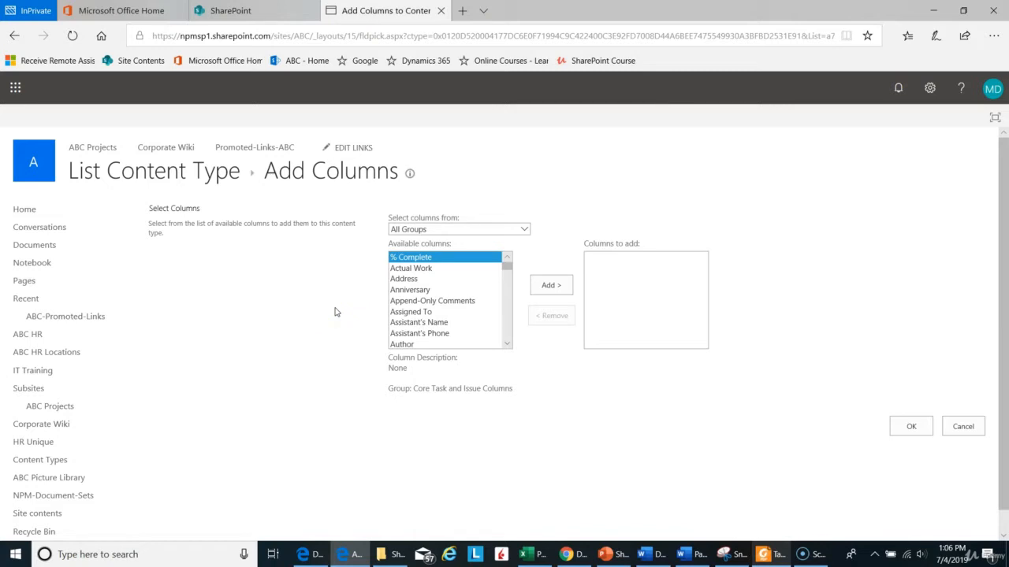
left_click(524, 229)
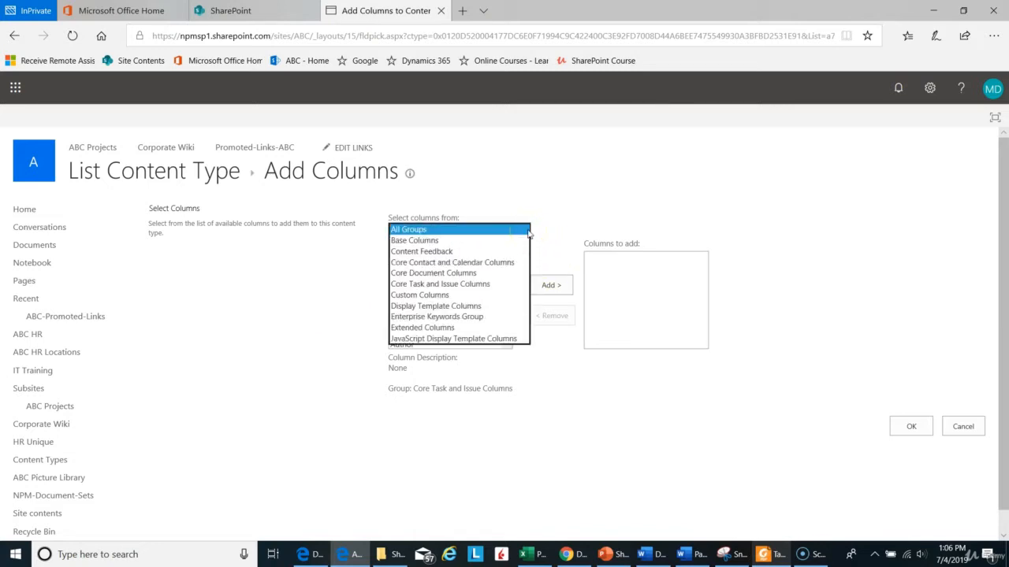
left_click(488, 241)
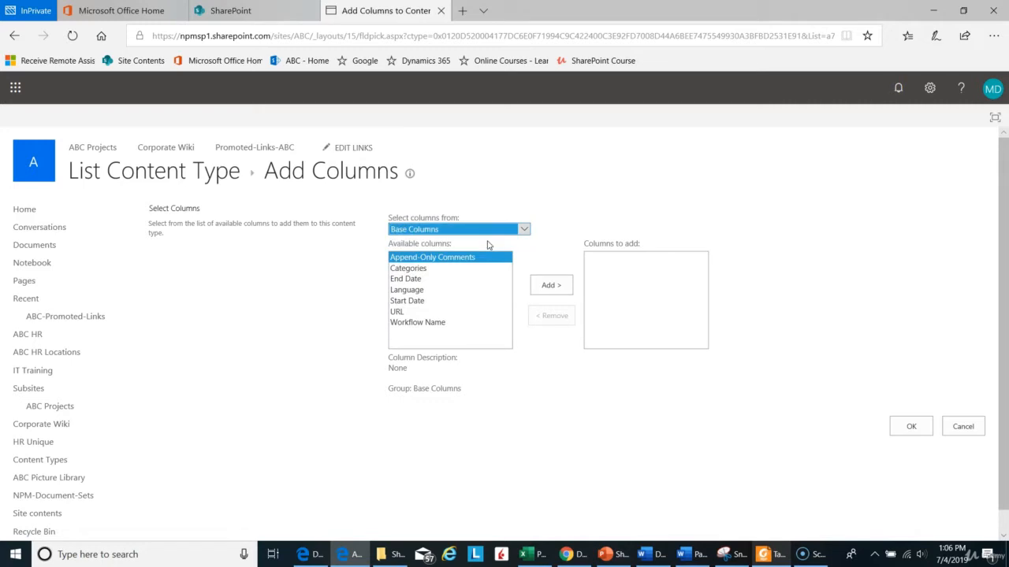
left_click(439, 273)
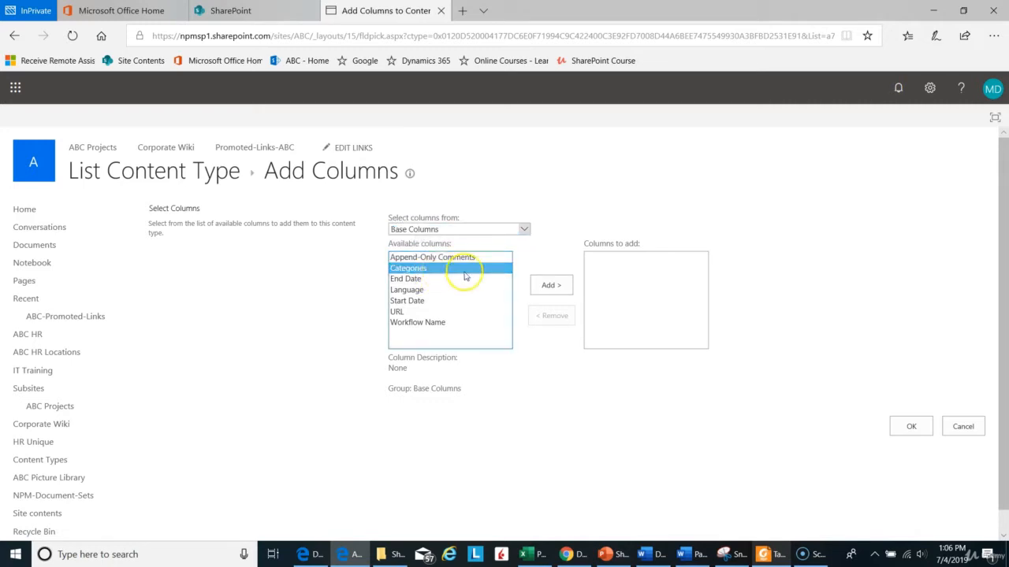
left_click(551, 285)
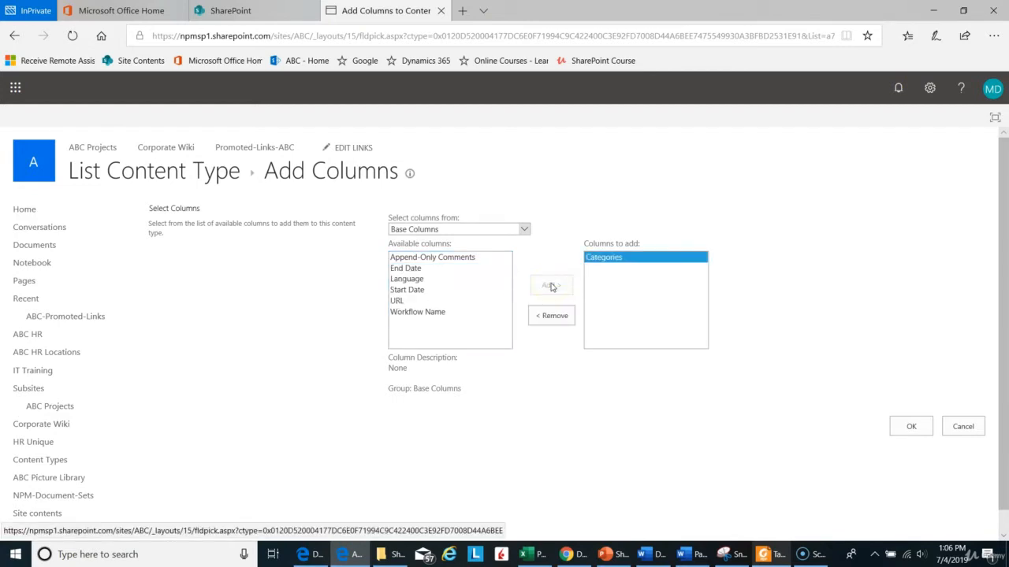
Step: Include the Status column from the Core Document Columns group and confirm adding the chosen columns to the content type
left_click(524, 230)
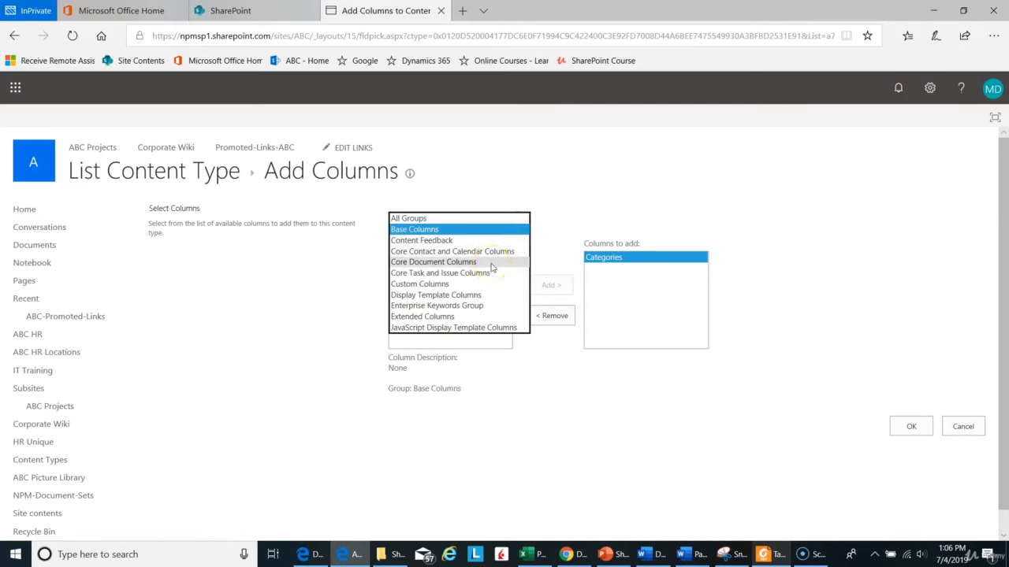
left_click(491, 262)
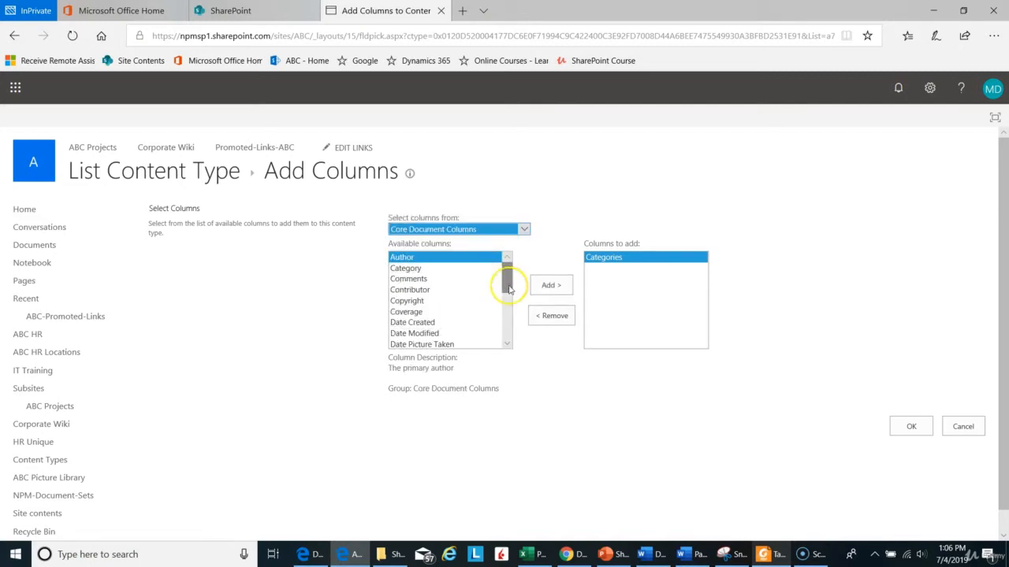
left_click_drag(509, 290, 507, 331)
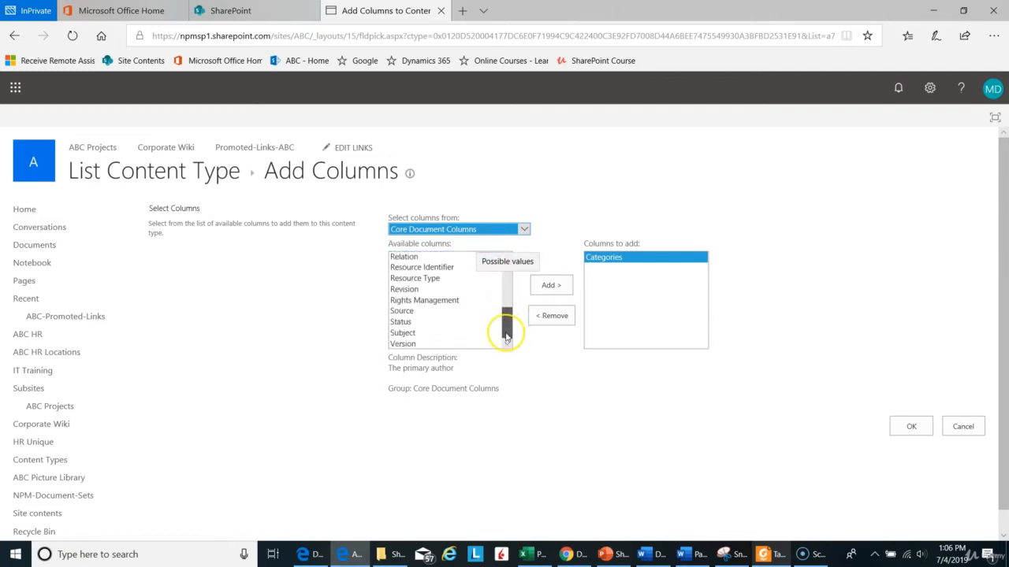
left_click(446, 322)
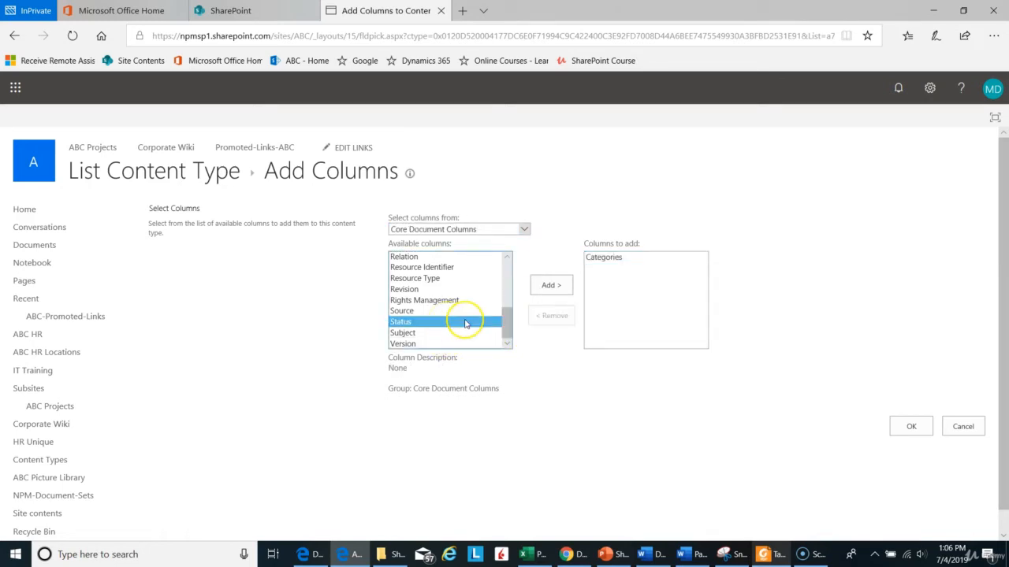
left_click(541, 288)
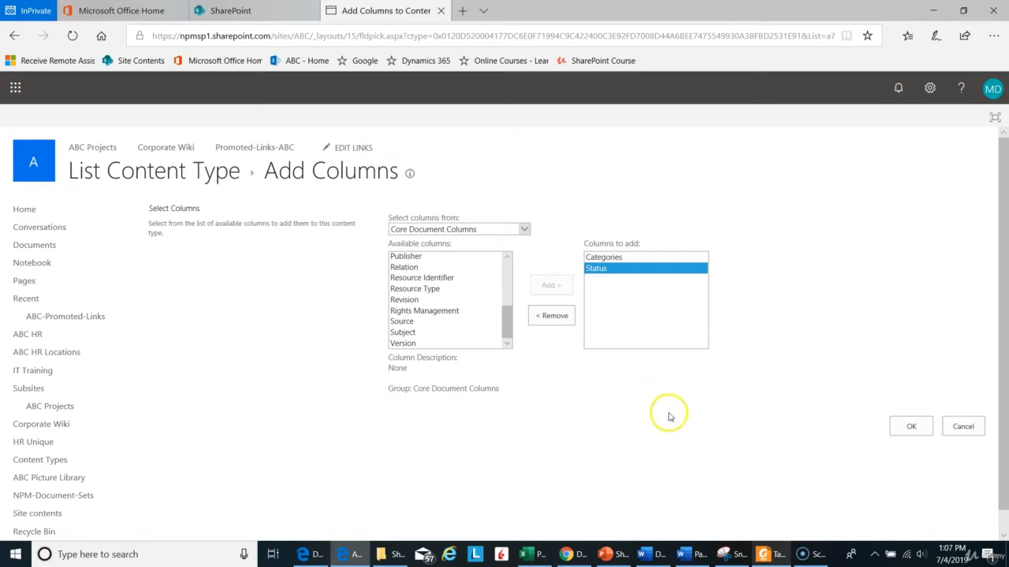
left_click(913, 428)
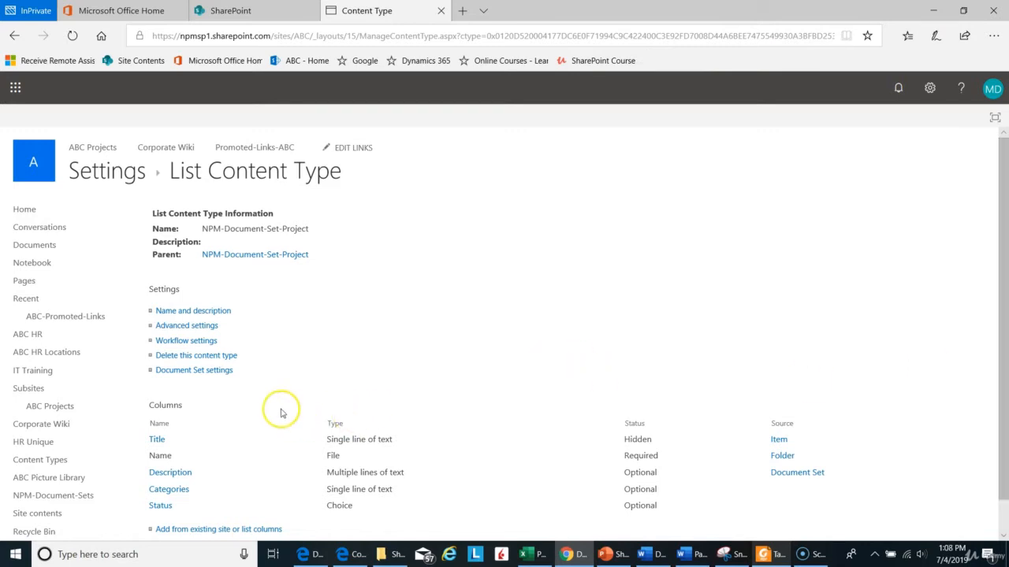
Step: In the content type's Document Set settings, mark Description, Categories and Status as shared columns
left_click(221, 377)
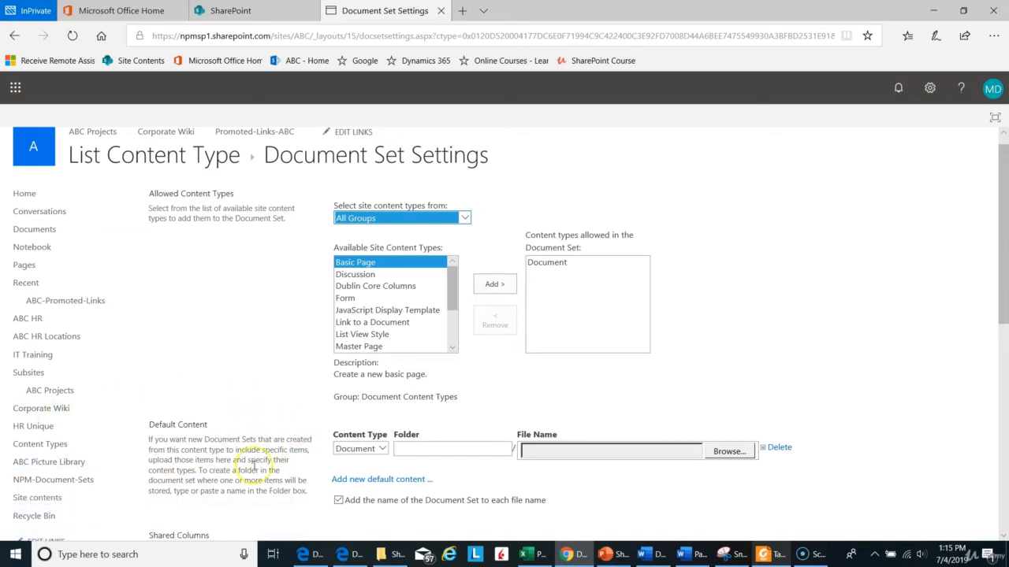
scroll(254, 465, "down", 1)
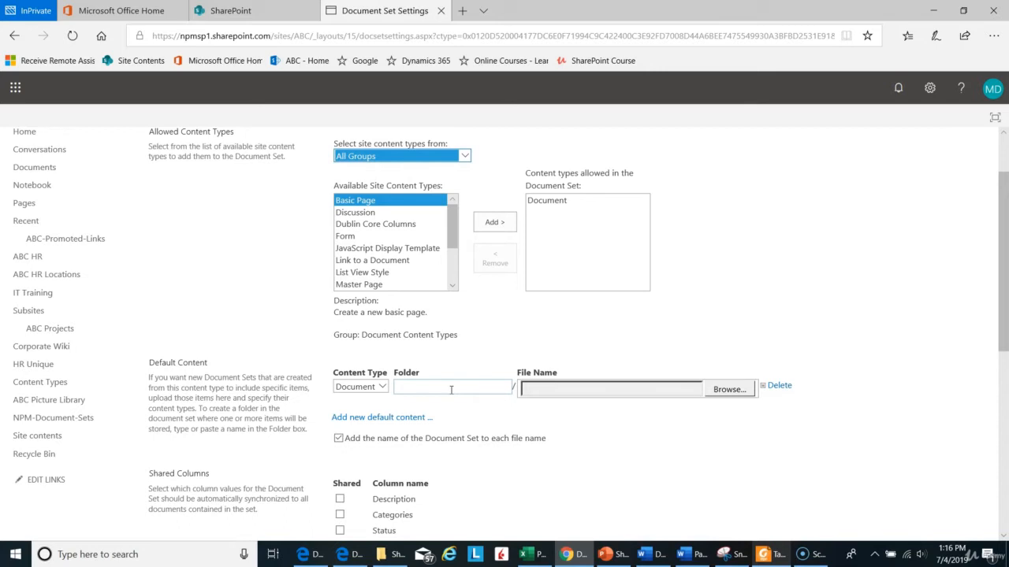
scroll(450, 389, "down", 3)
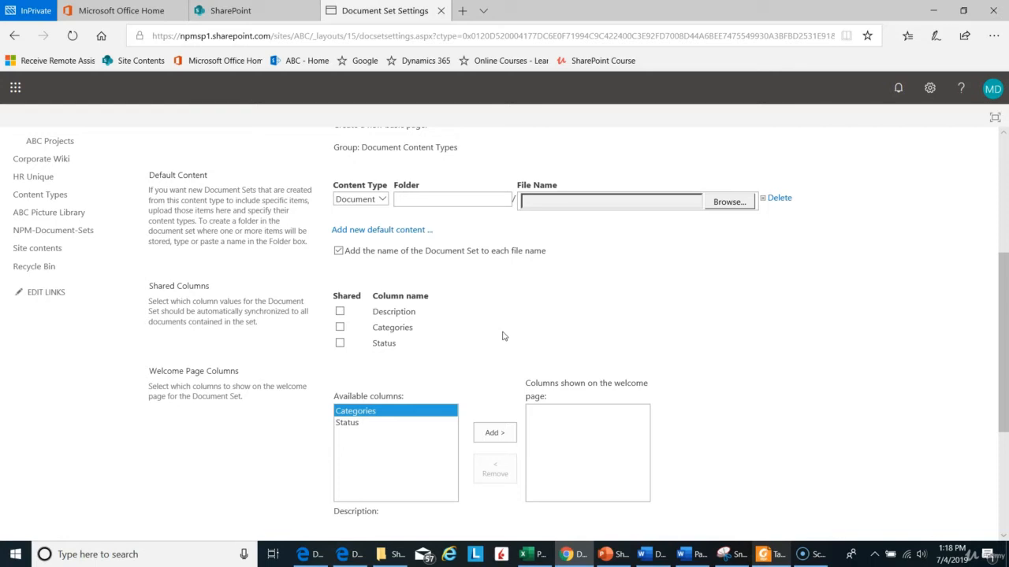
left_click(340, 312)
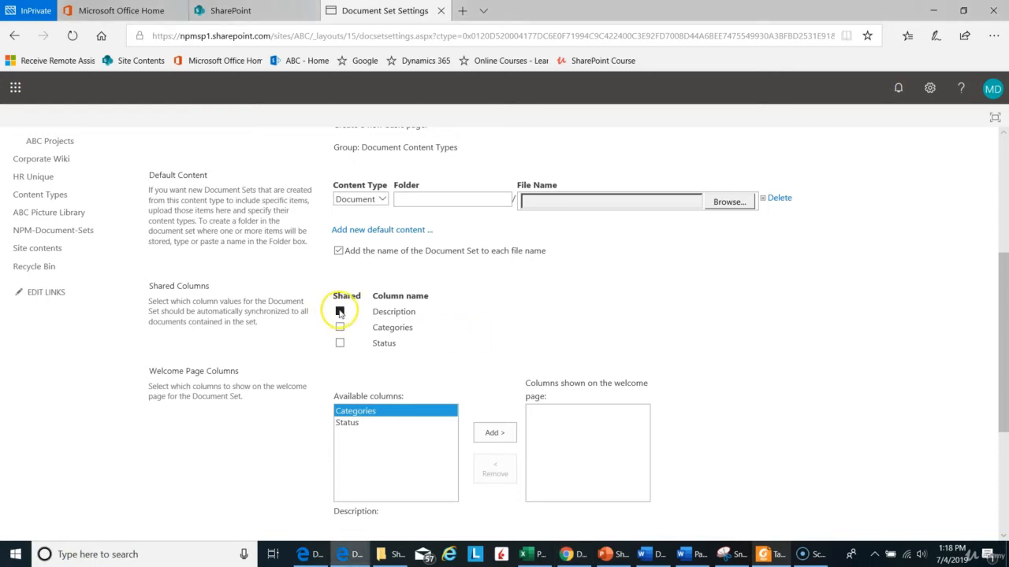
left_click(339, 328)
left_click(340, 344)
Step: Show the Categories and Status columns on the Document Set welcome page, with All Documents as the welcome page view
scroll(547, 344, "down", 3)
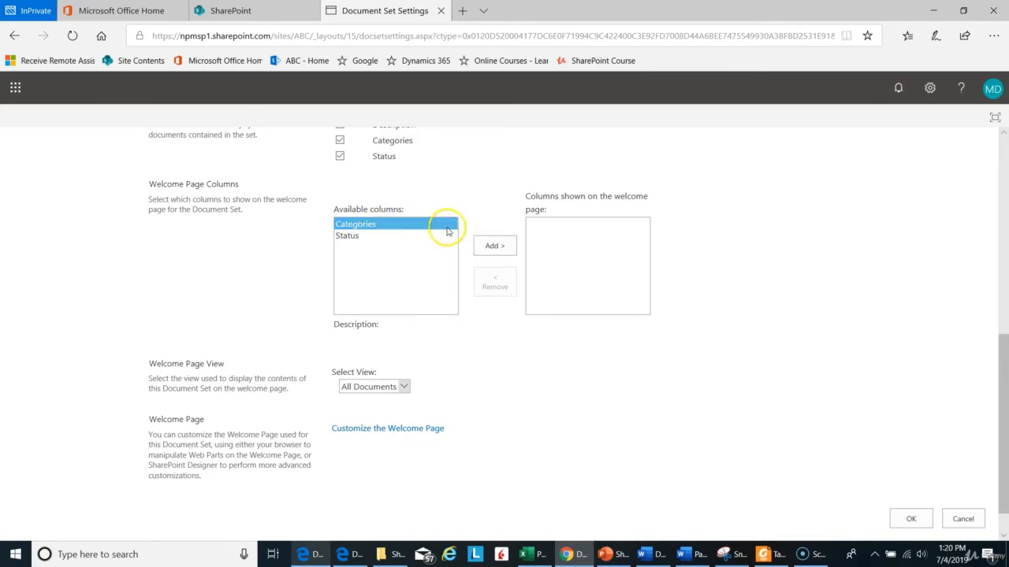
left_click(495, 245)
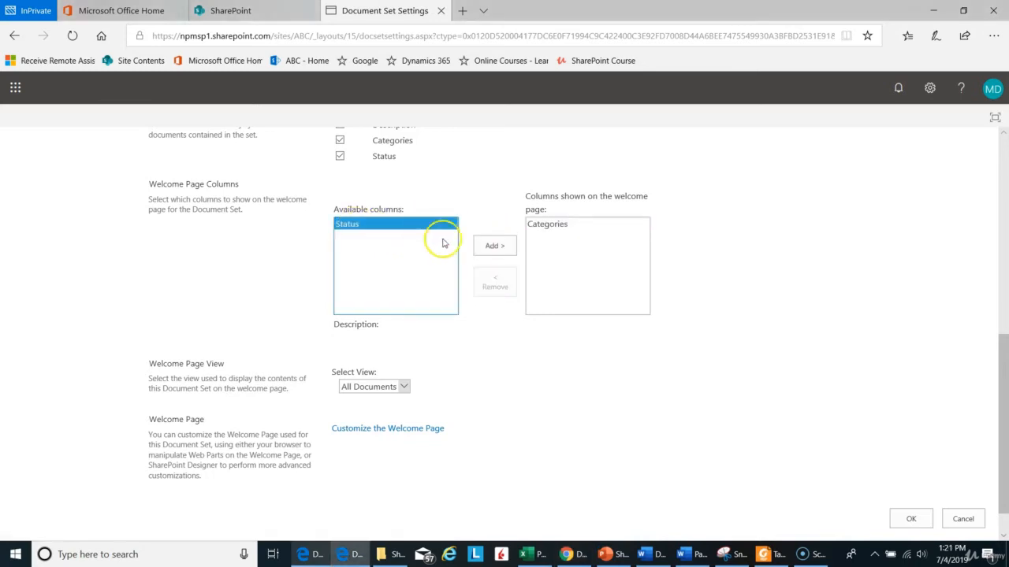
left_click(493, 245)
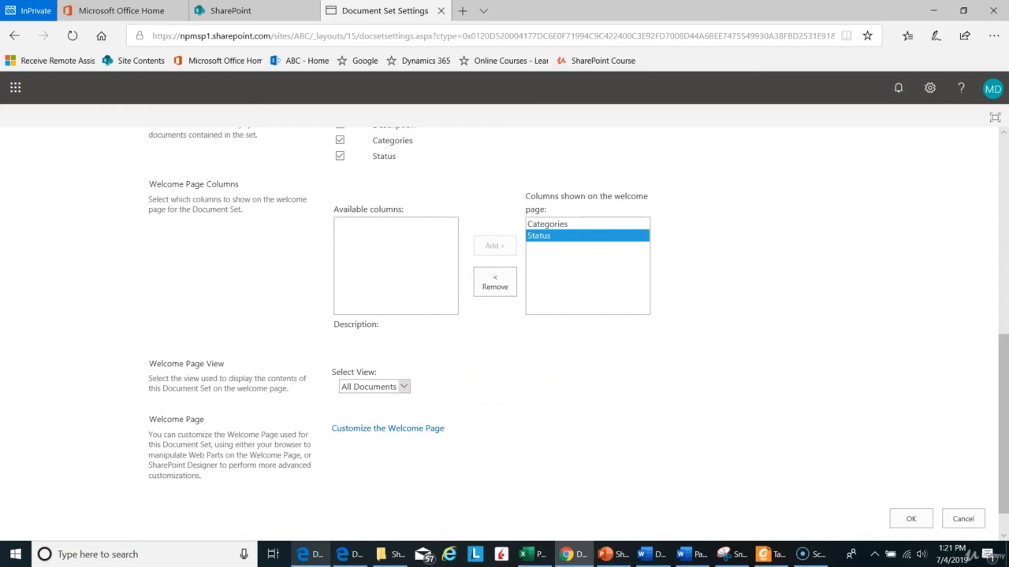
left_click(405, 388)
left_click(424, 384)
Step: Open the Document Set welcome page for customization, put it in edit mode and display the Image web part's properties
left_click(386, 435)
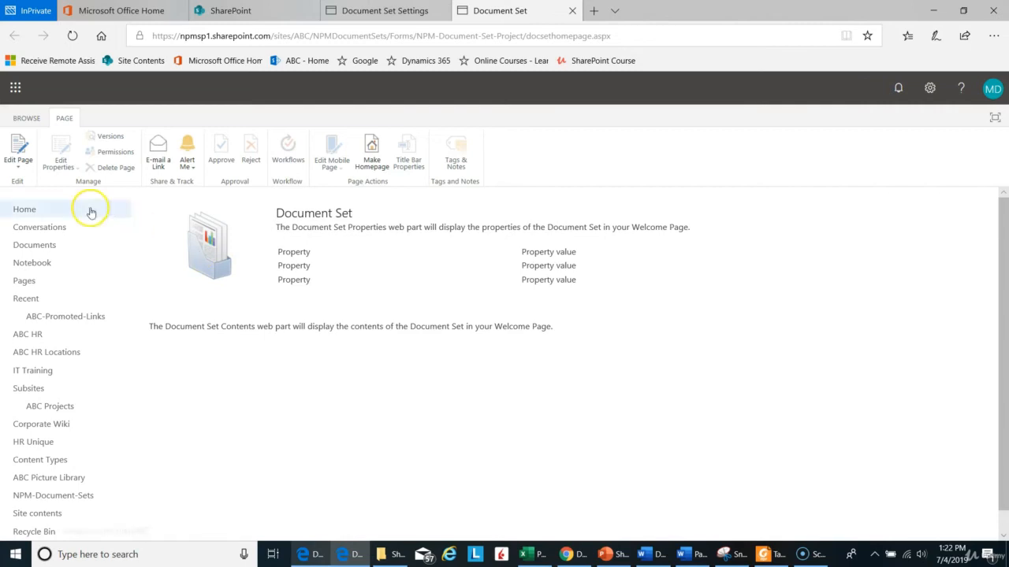
left_click(21, 171)
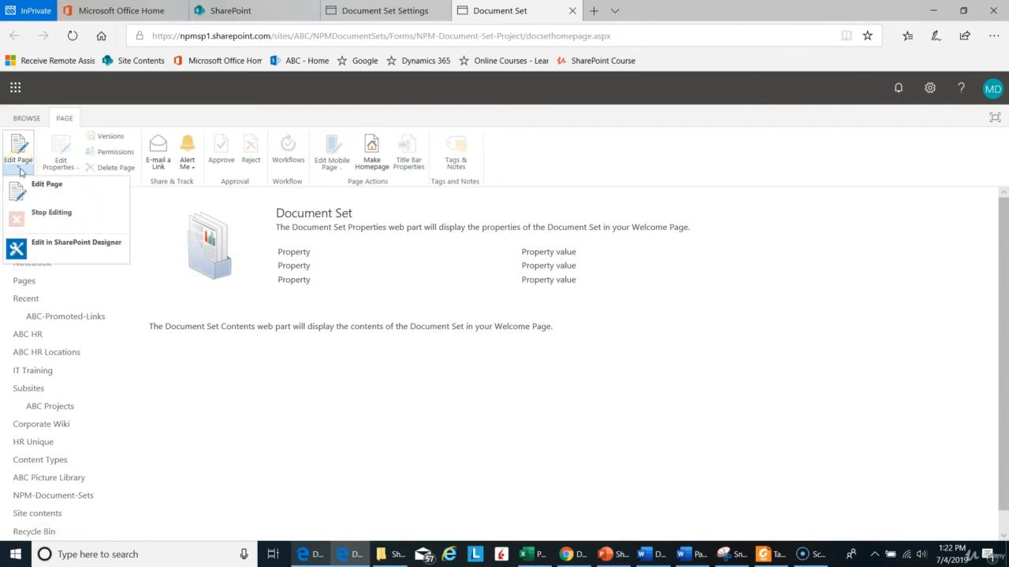
left_click(59, 191)
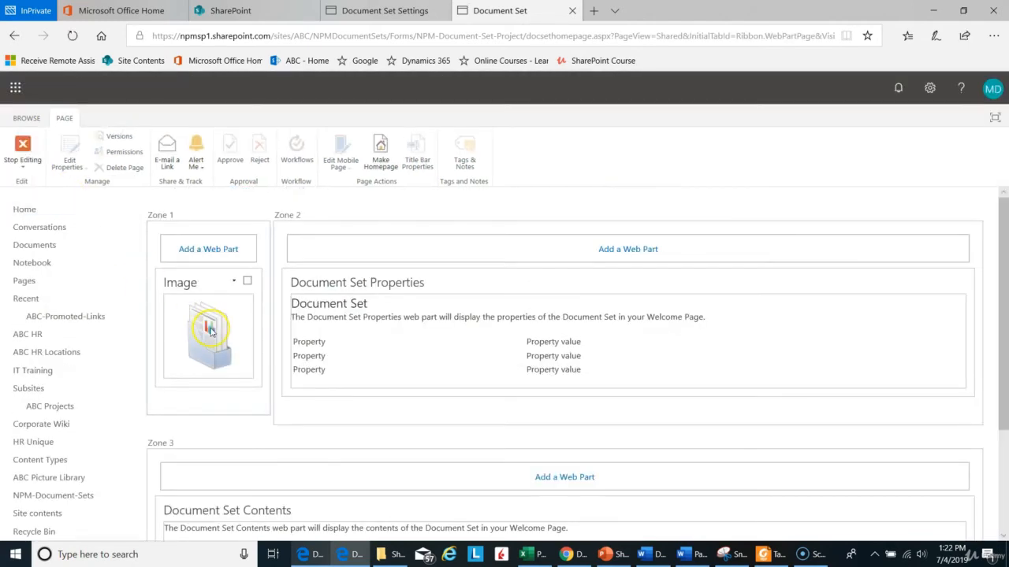
left_click(234, 283)
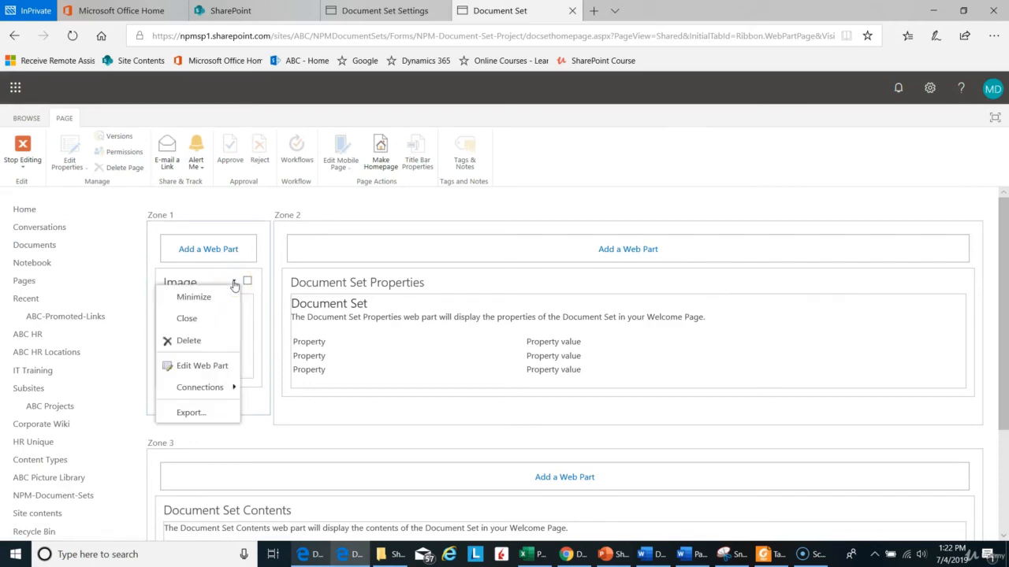
left_click(219, 367)
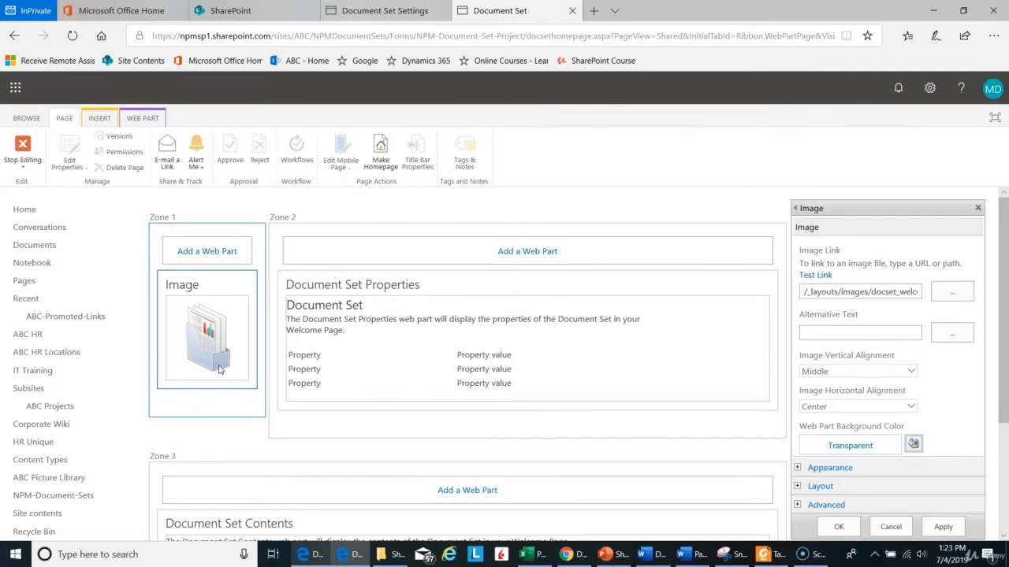
Step: Stop editing the welcome page and close its browser tab to return to the Document Set settings
scroll(228, 362, "down", 1)
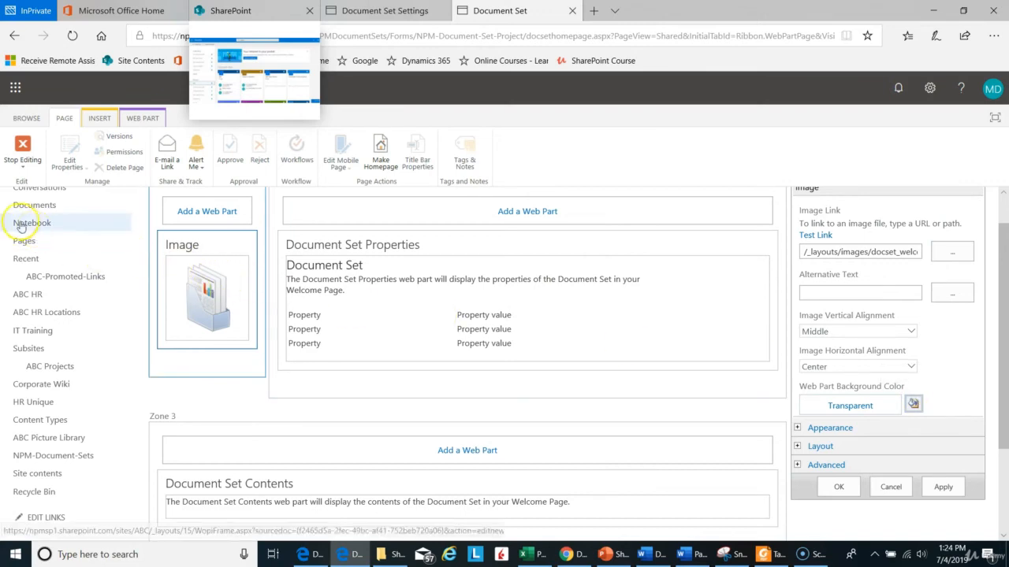
left_click(22, 152)
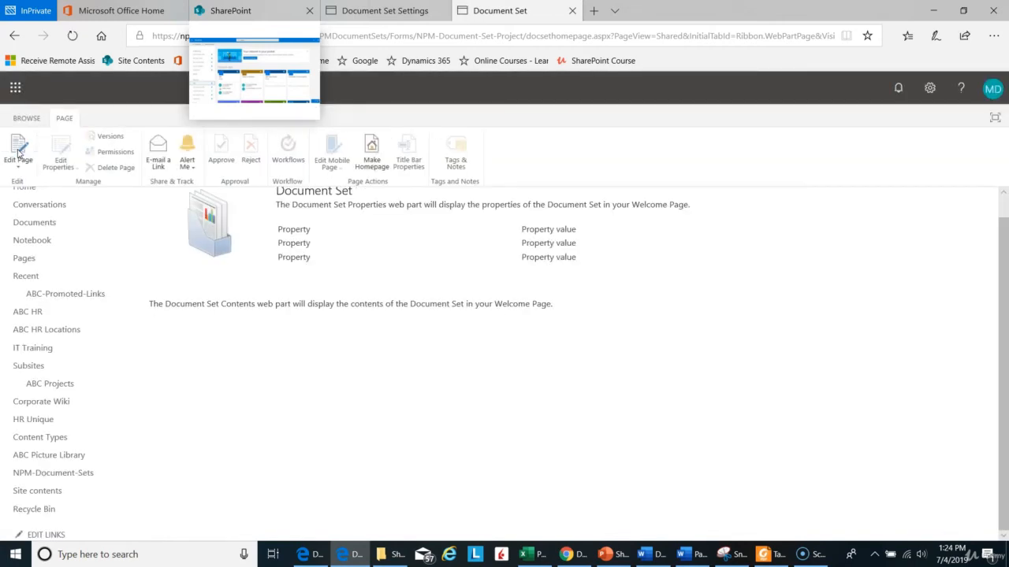
left_click_drag(1004, 263, 1005, 236)
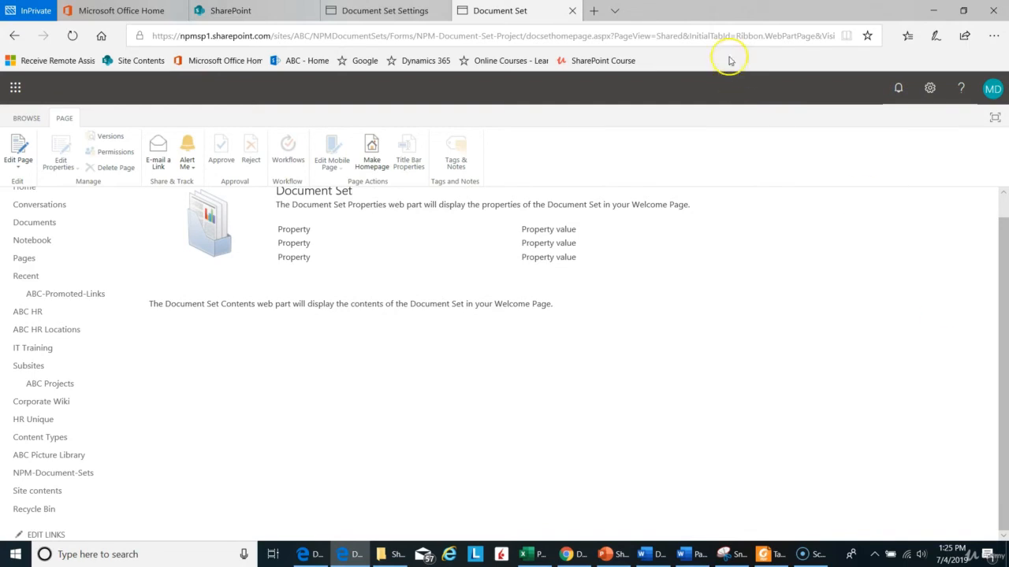
left_click(573, 11)
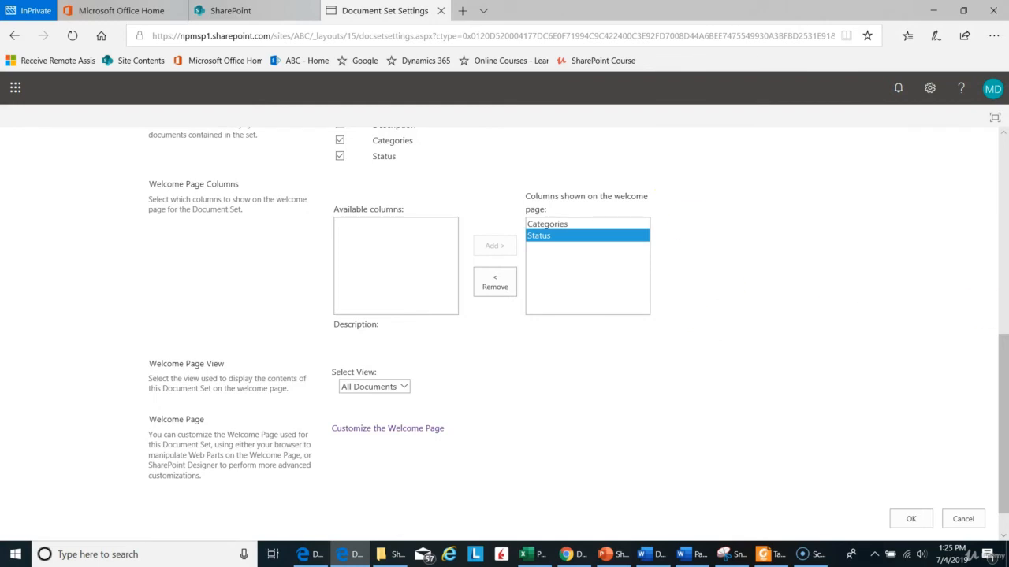
Step: Review the Document Set settings from allowed content types to the welcome page options, and save them
left_click_drag(1003, 359, 1002, 161)
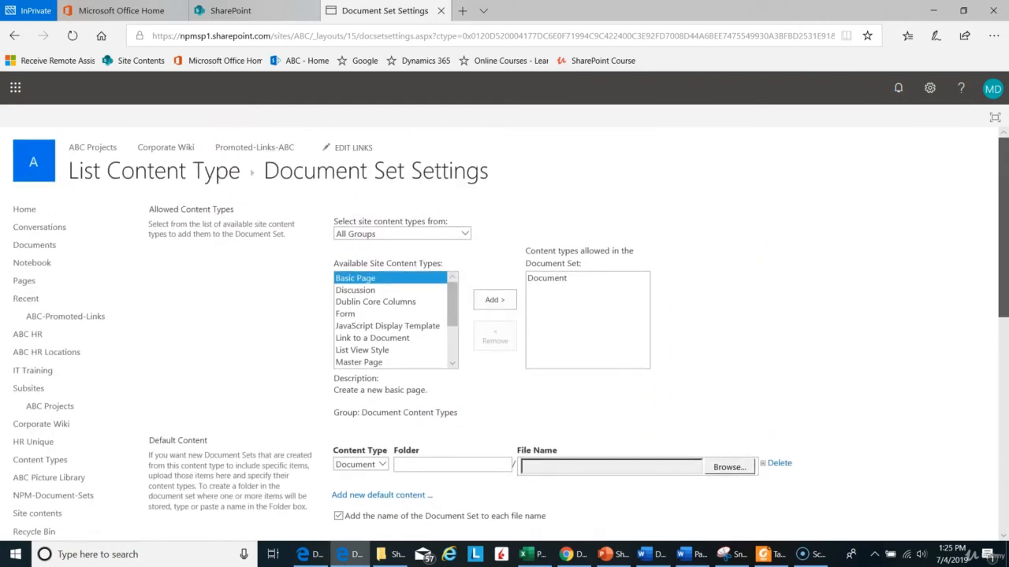
scroll(510, 335, "down", 3)
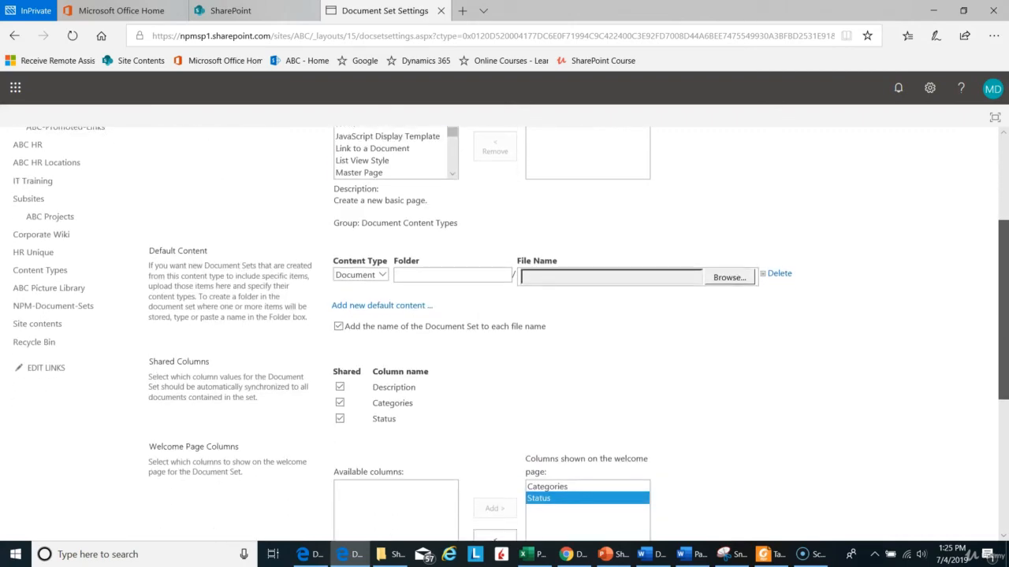
scroll(510, 334, "down", 1)
scroll(511, 334, "down", 4)
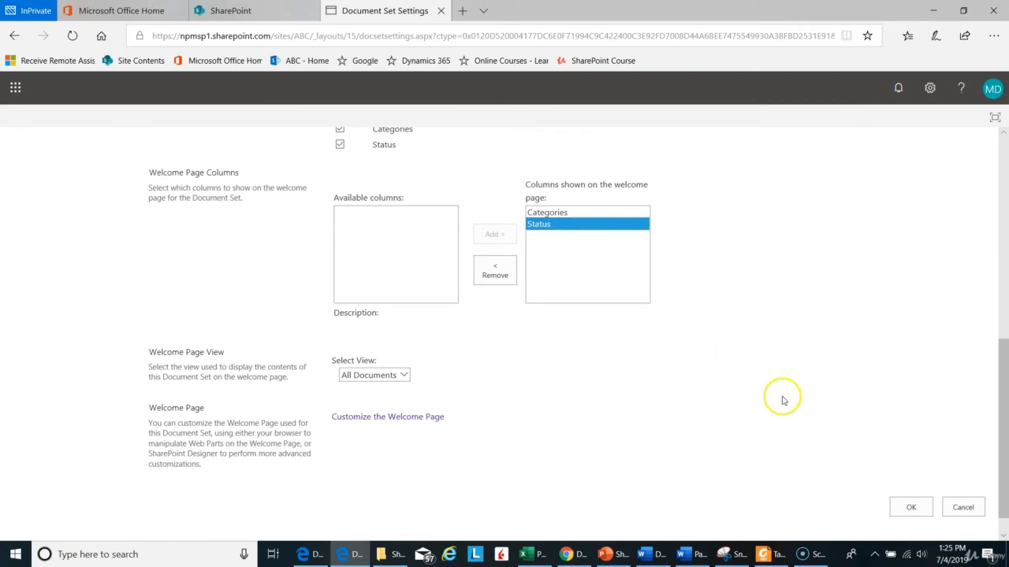
left_click(912, 507)
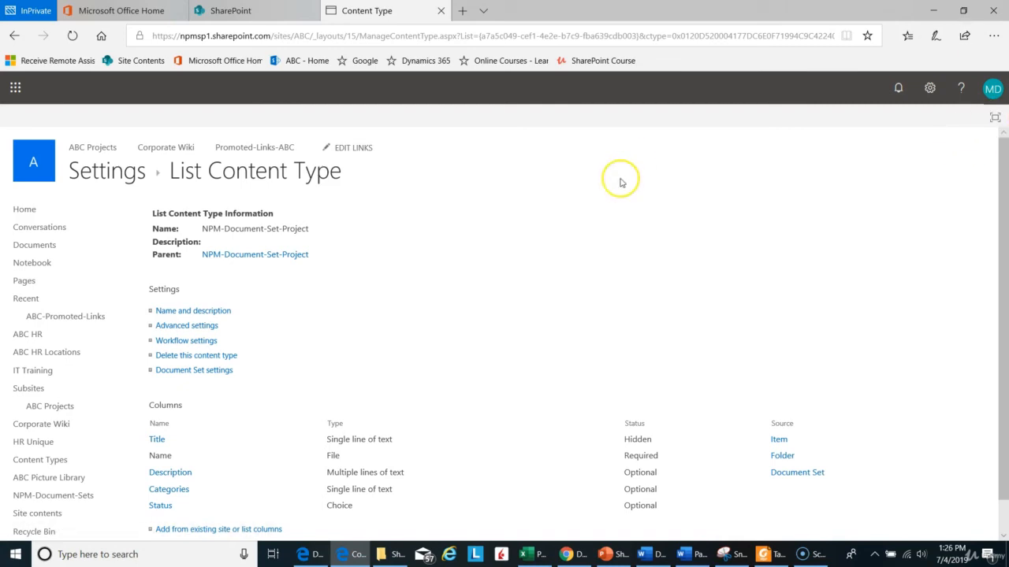
Step: Open the NPM-Document-Sets library and start a new document set of the NPM-Document-Set-Project type
left_click(93, 500)
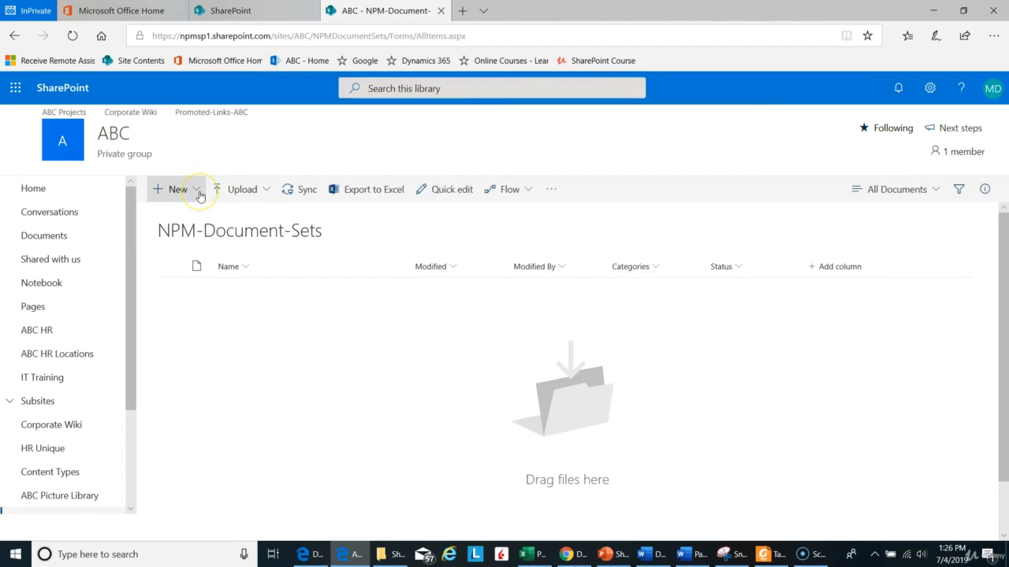
left_click(200, 195)
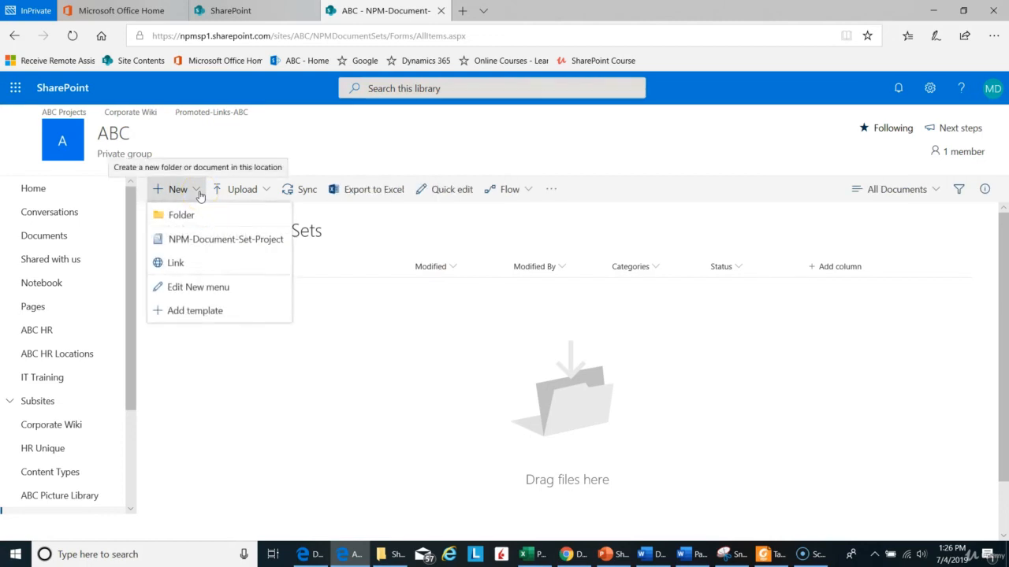
left_click(204, 243)
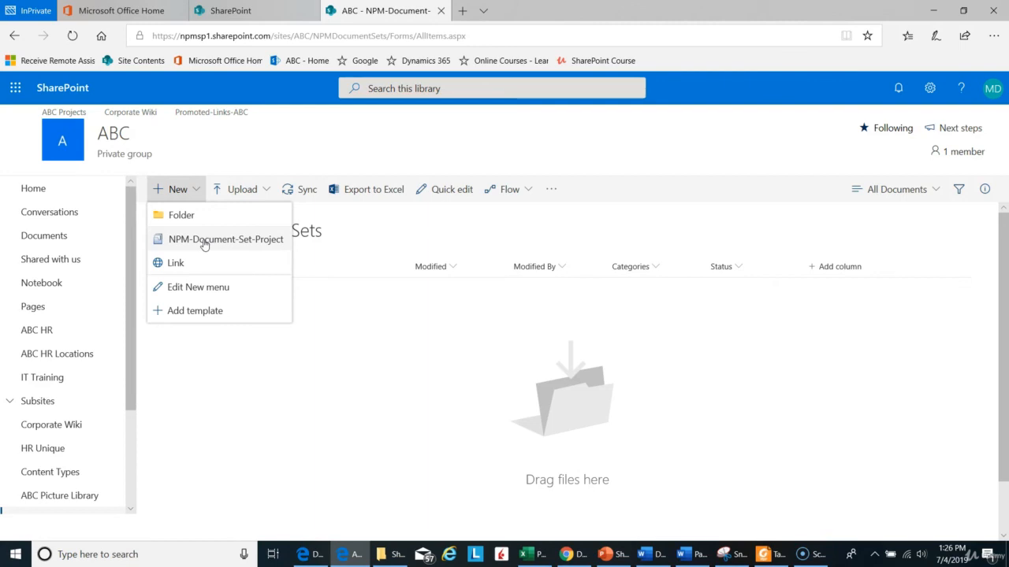
left_click(204, 219)
left_click(261, 241)
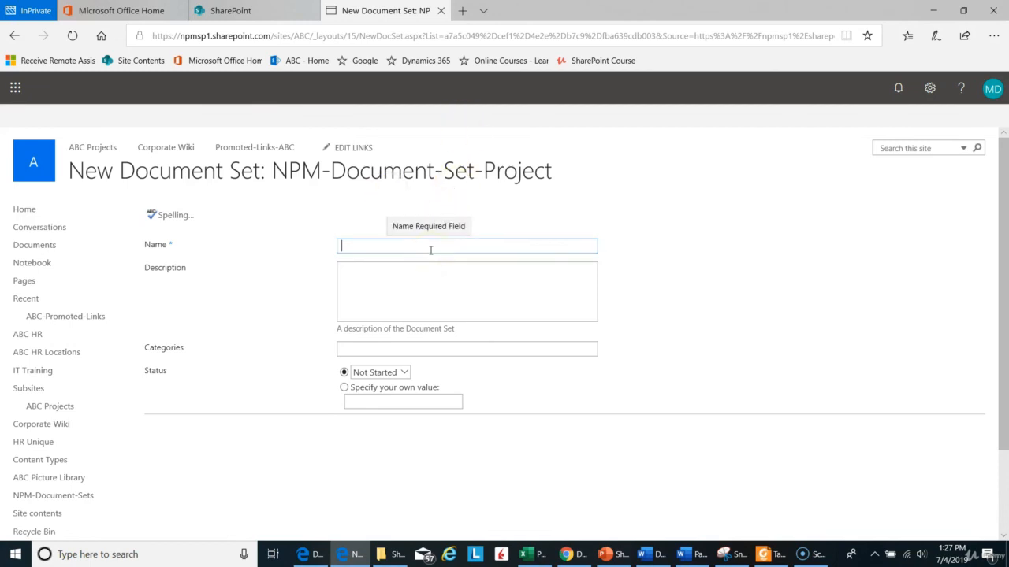
Step: Name the new document set "NPM New Document Set Agenda"
type("NPM Ne")
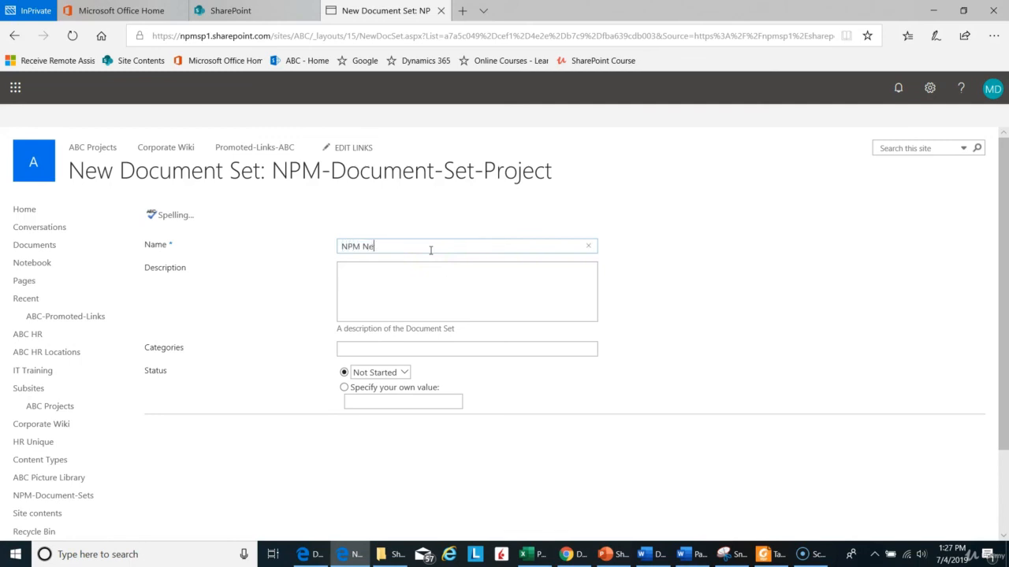
type("w Document Set Agenda")
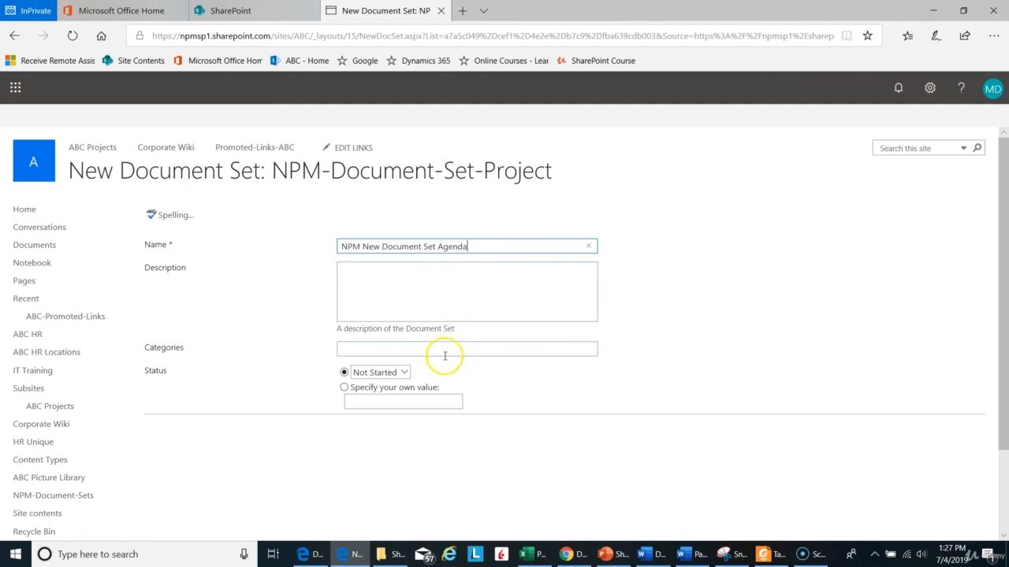
Step: Keep the document set's status at Not Started, enter HR as its category, and save the document set
left_click(403, 374)
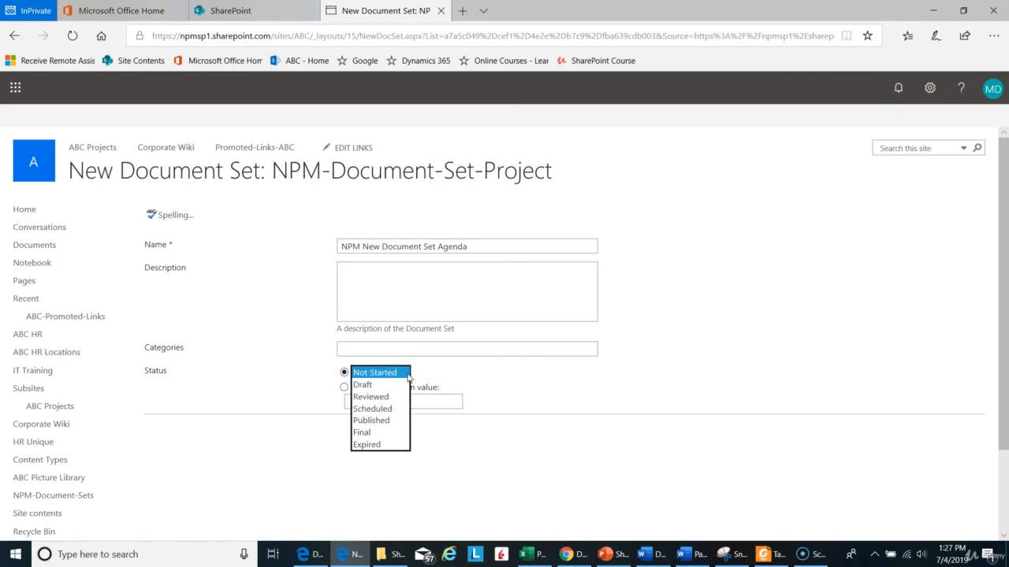
left_click(401, 376)
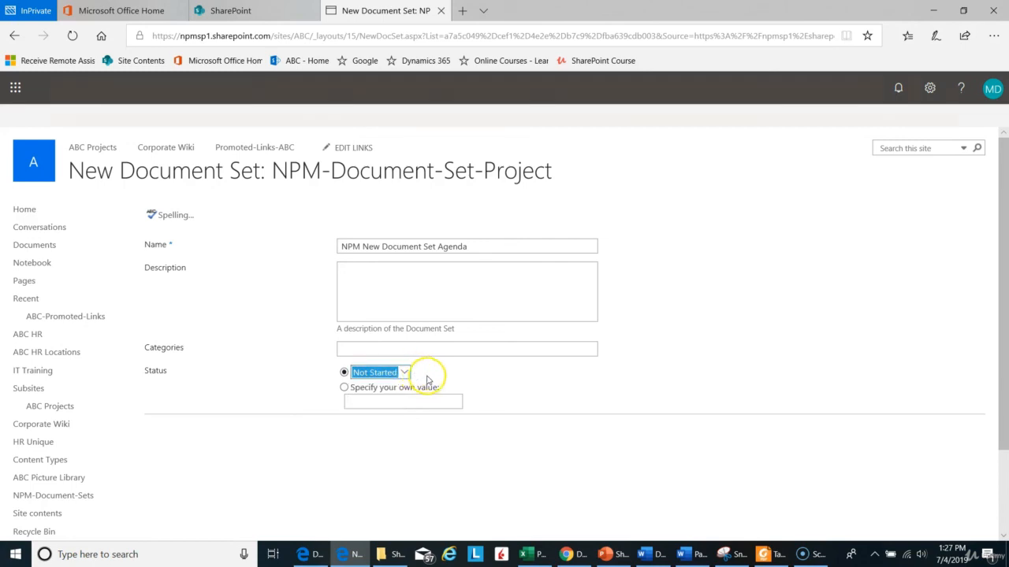
left_click(397, 349)
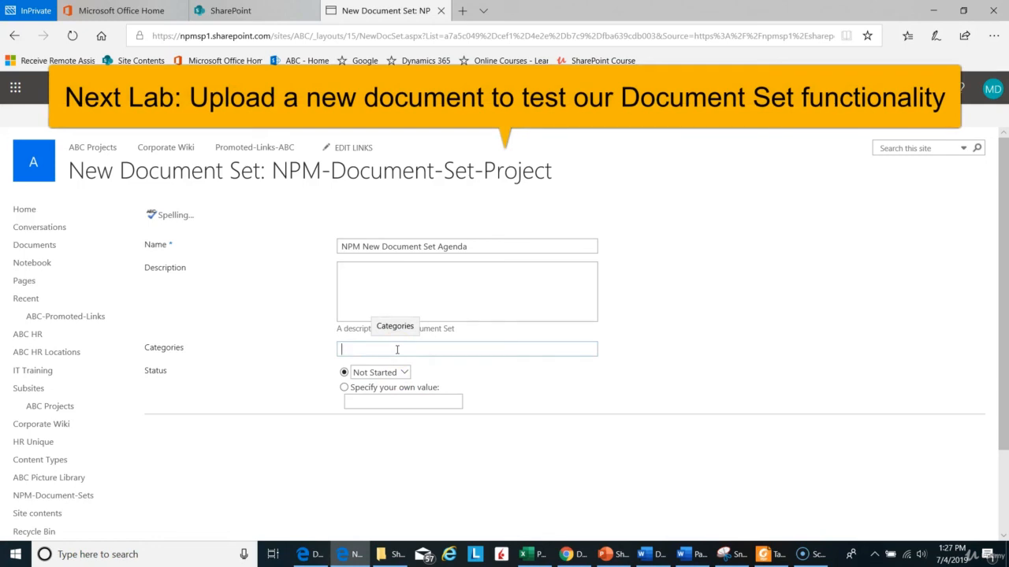
type("HR")
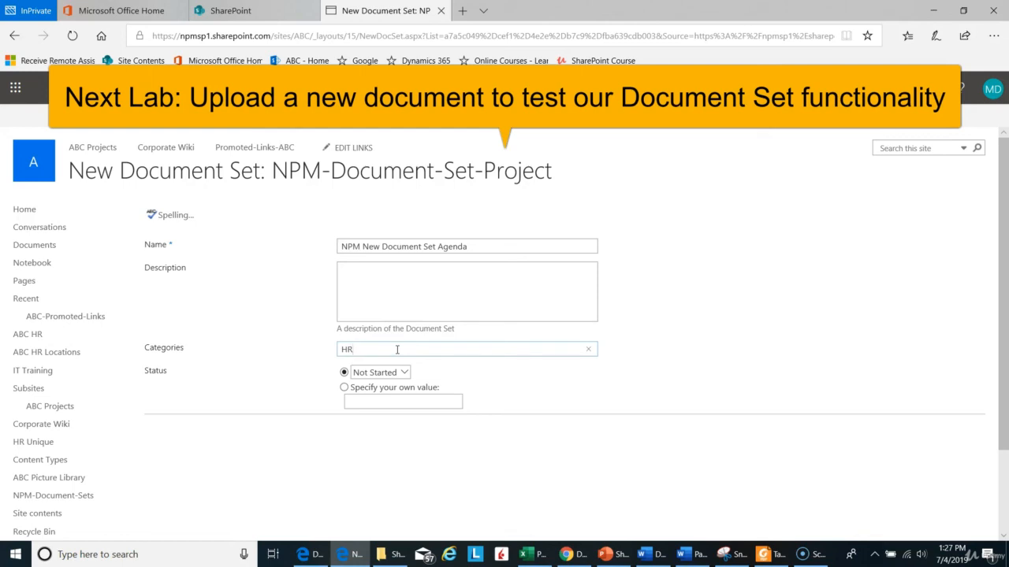
scroll(775, 320, "down", 2)
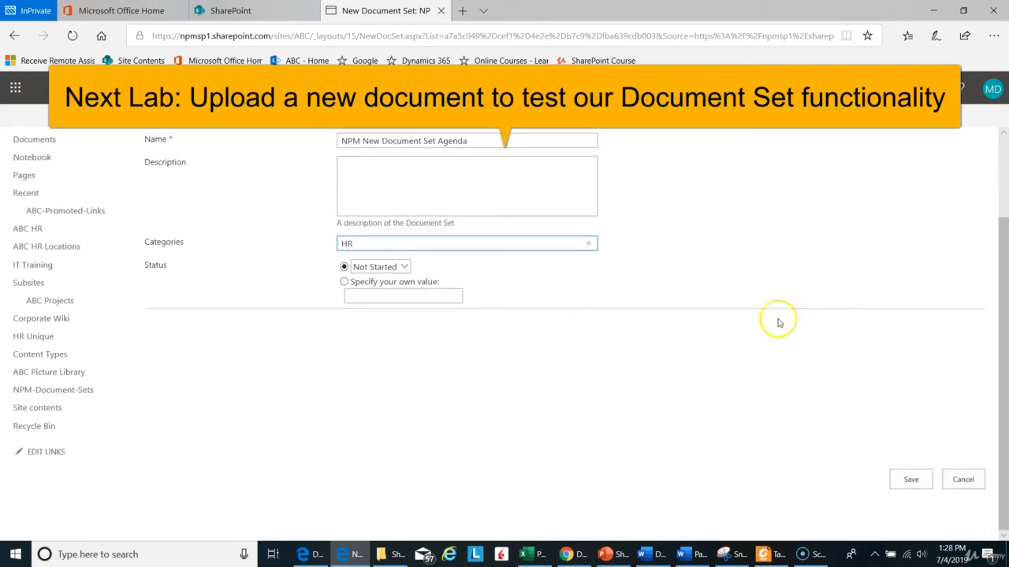
left_click(907, 481)
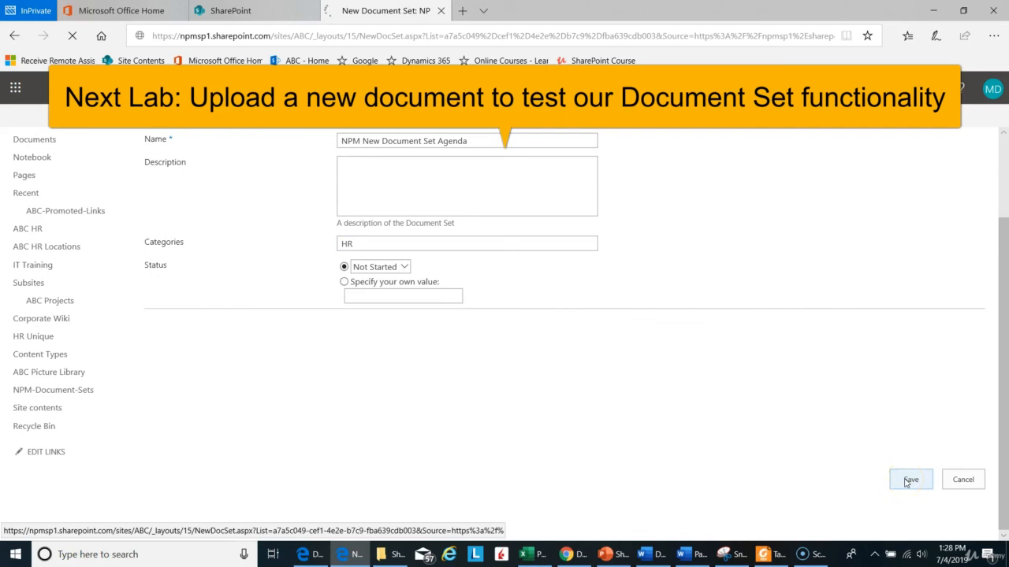